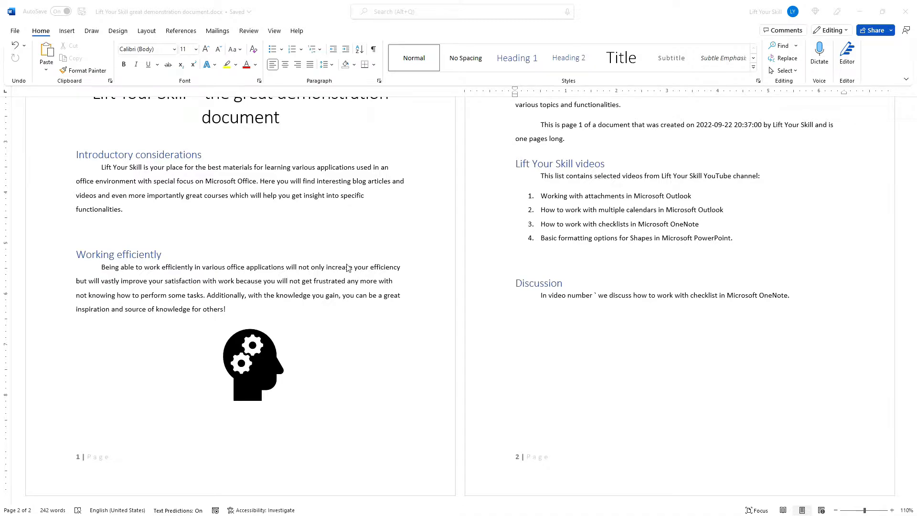
Remove the stray mark after "In video number" in the Discussion sentence, trying a typed 3 there and deleting it
{"action": "left_click", "coordinate": [595, 295]}
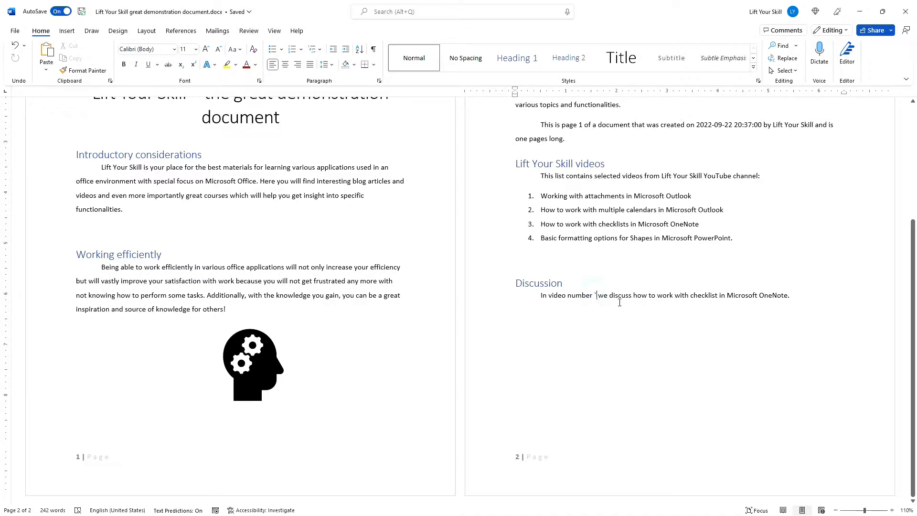
{"action": "key", "text": "BackSpace"}
{"action": "type", "text": "3"}
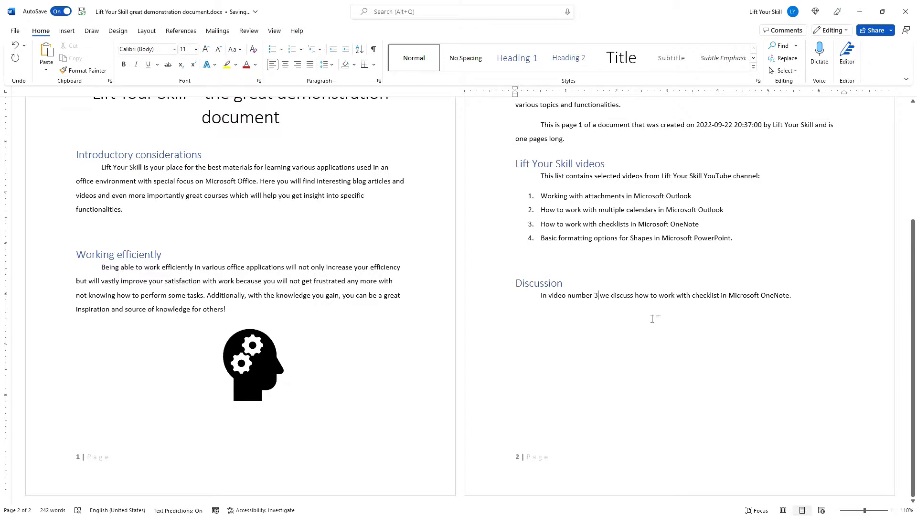
{"action": "key", "text": "BackSpace"}
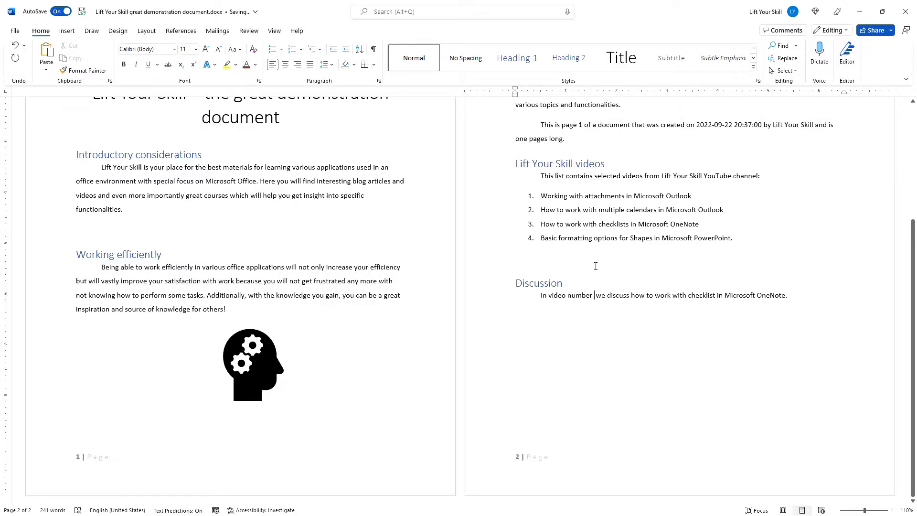
Insert after "In video number" a hyperlinked cross-reference to the paragraph number of list item "How to work with checklists in Microsoft OneNote" and follow it
{"action": "left_click", "coordinate": [66, 33]}
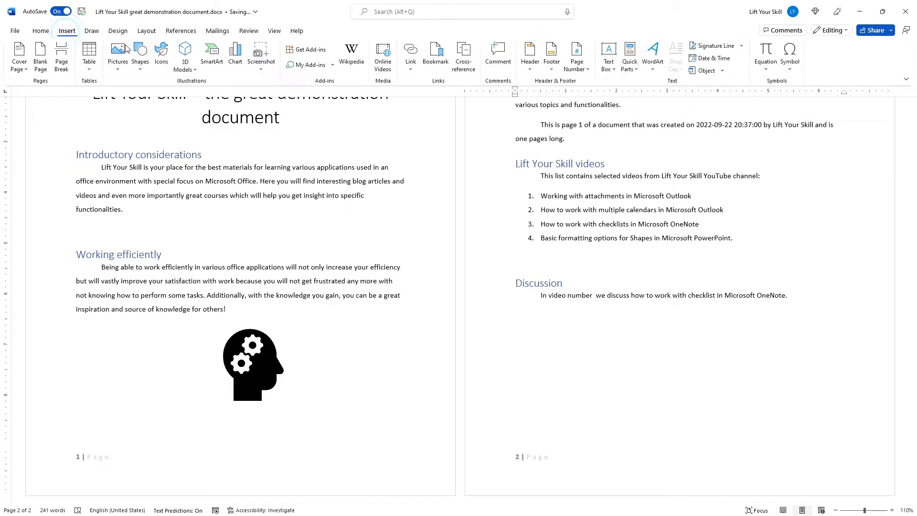
{"action": "left_click", "coordinate": [466, 57]}
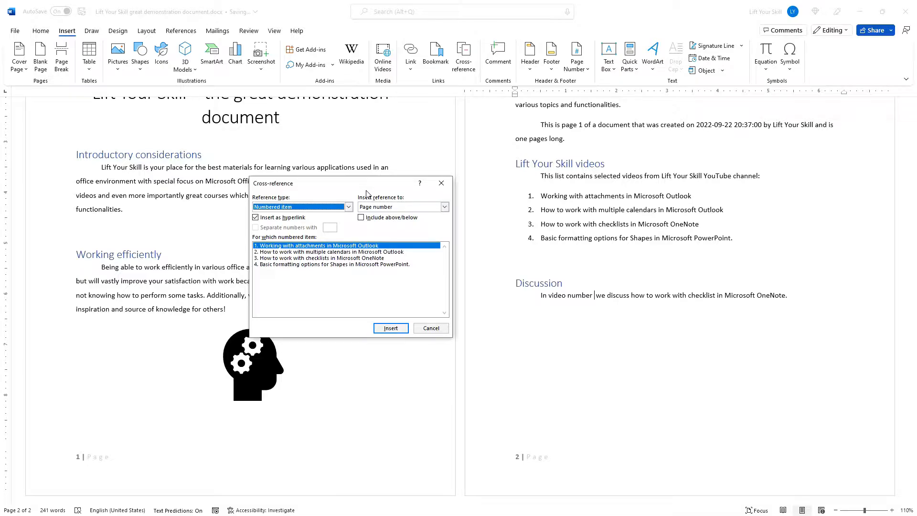
{"action": "left_click", "coordinate": [346, 208]}
{"action": "mouse_move", "coordinate": [350, 232]}
{"action": "left_mouse_down"}
{"action": "mouse_move", "coordinate": [351, 246]}
{"action": "mouse_move", "coordinate": [351, 222]}
{"action": "left_mouse_up"}
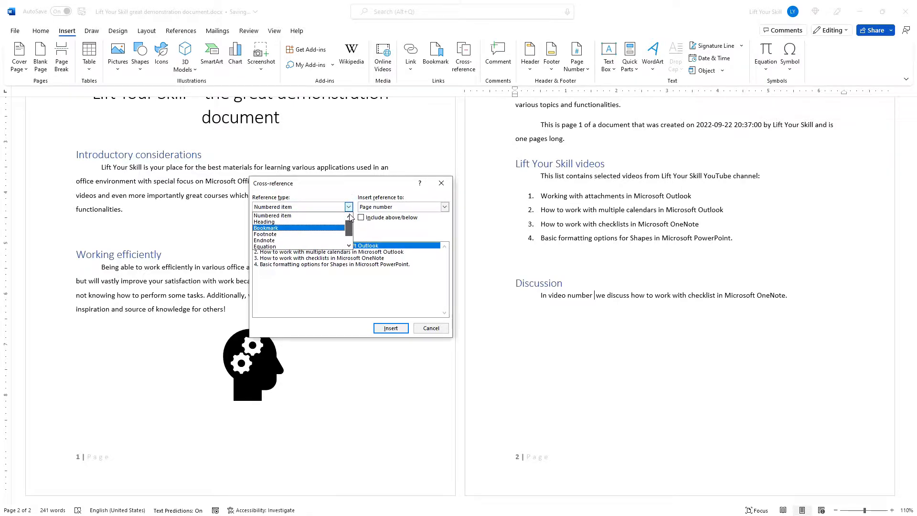
{"action": "left_click", "coordinate": [334, 216]}
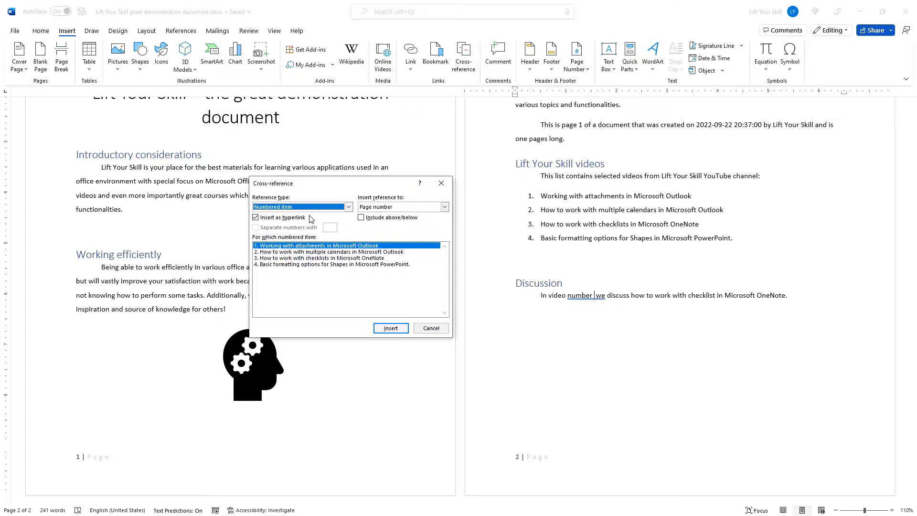
{"action": "left_click", "coordinate": [314, 258]}
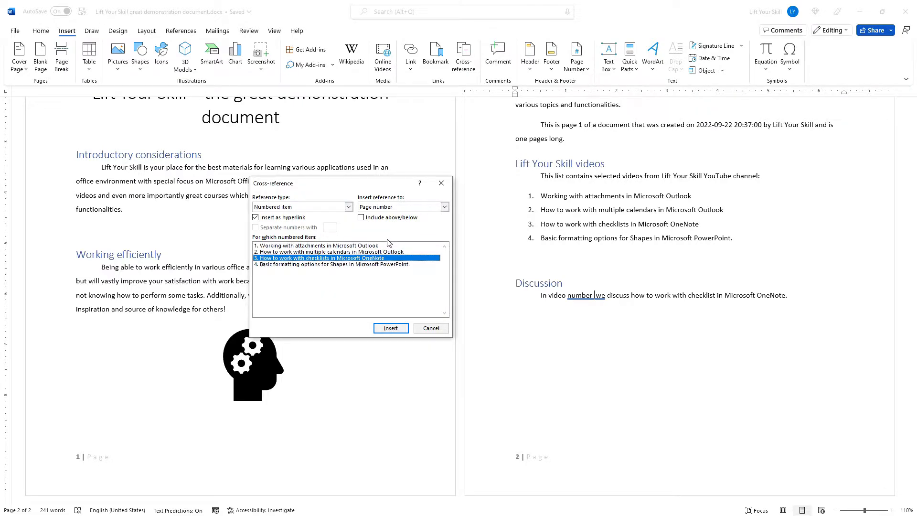
{"action": "left_click", "coordinate": [445, 207]}
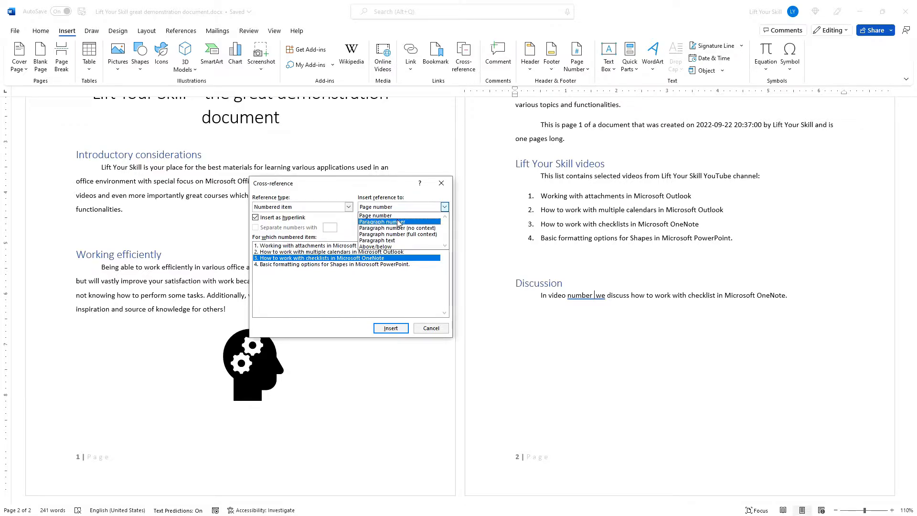
{"action": "left_click", "coordinate": [400, 222]}
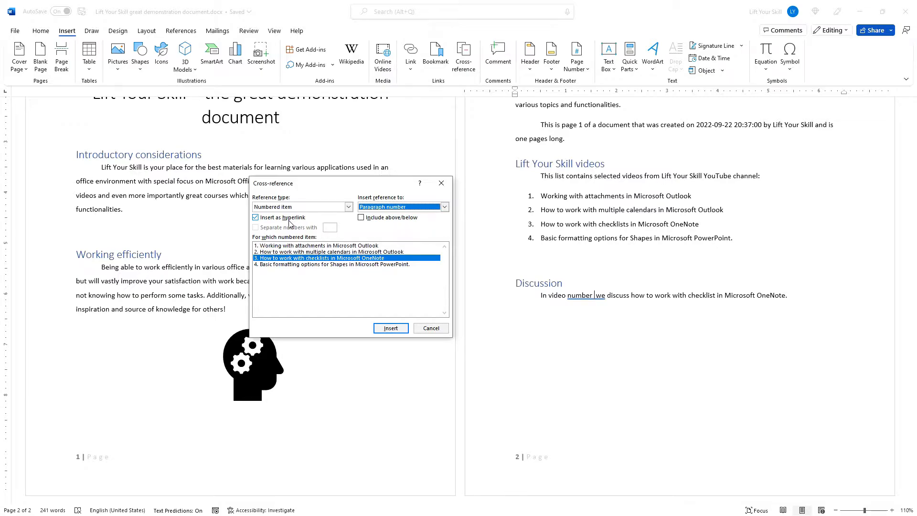
{"action": "left_click", "coordinate": [395, 329]}
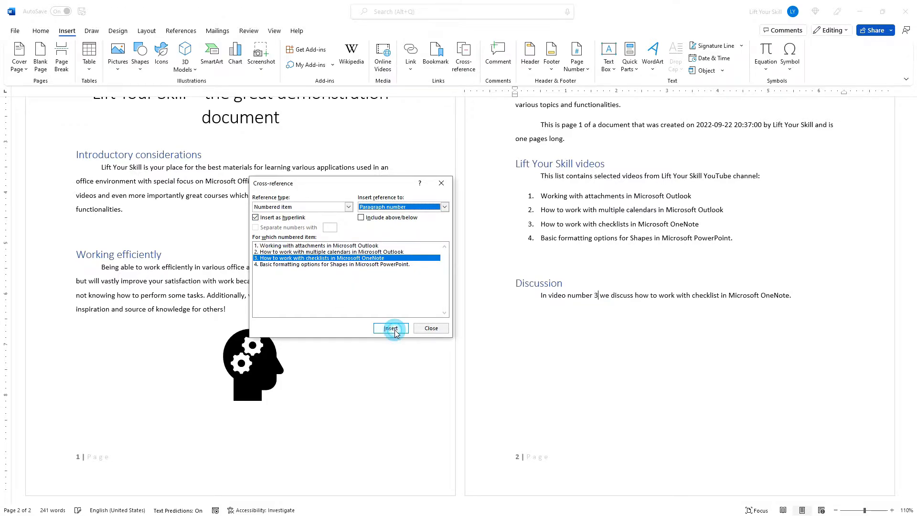
{"action": "left_click", "coordinate": [430, 329]}
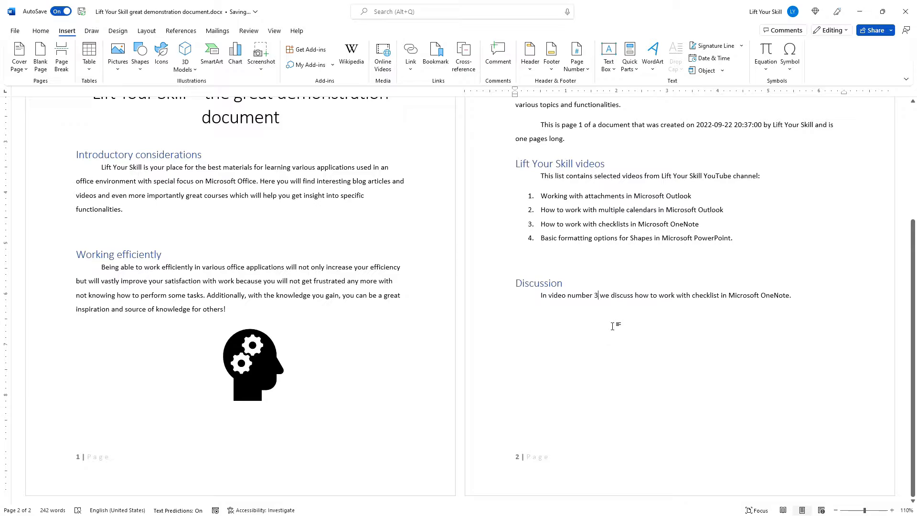
{"action": "left_click", "coordinate": [596, 295], "text": "ctrl"}
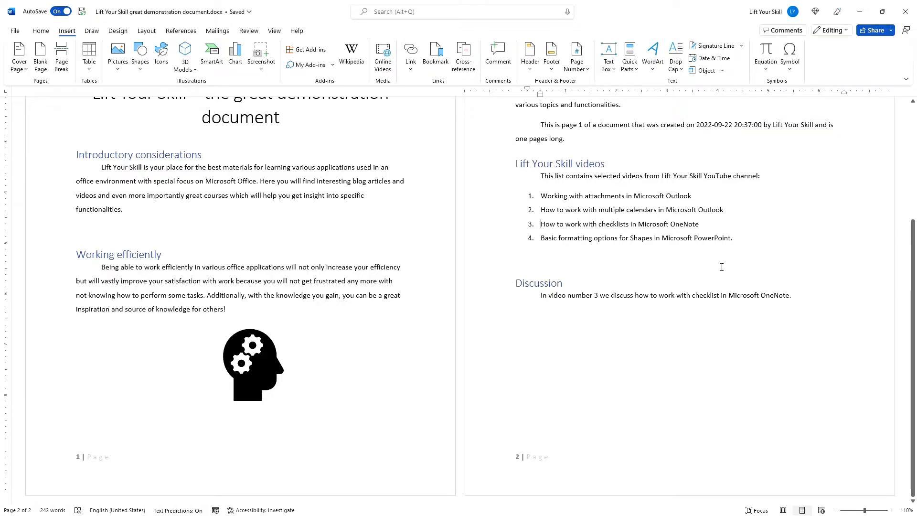
Add the list item "Working with text files in Microsoft Excel" after the multiple calendars item in the video list
{"action": "left_click", "coordinate": [735, 212]}
{"action": "key", "text": "Return"}
{"action": "type", "text": "Working with text files in Microsoft Excel"}
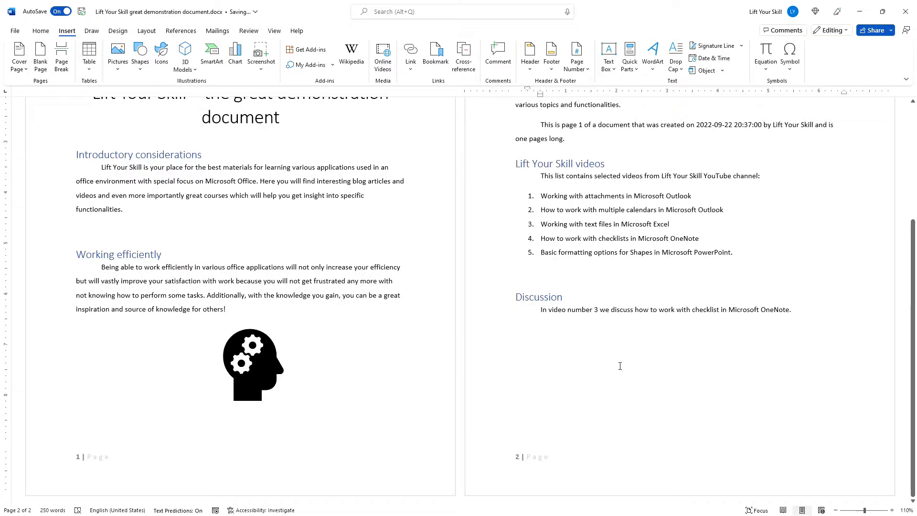
Update all fields in the whole document and clear the selection
{"action": "key", "text": "ctrl+a"}
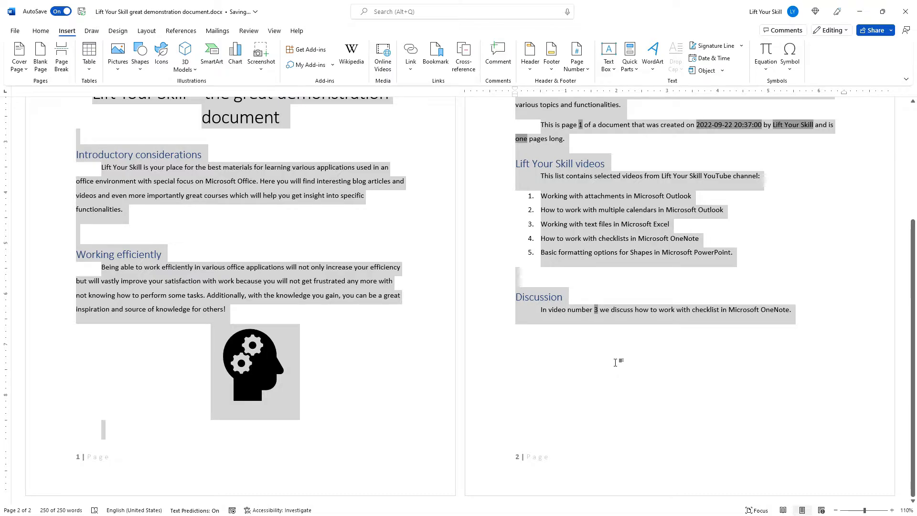
{"action": "key", "text": "F9"}
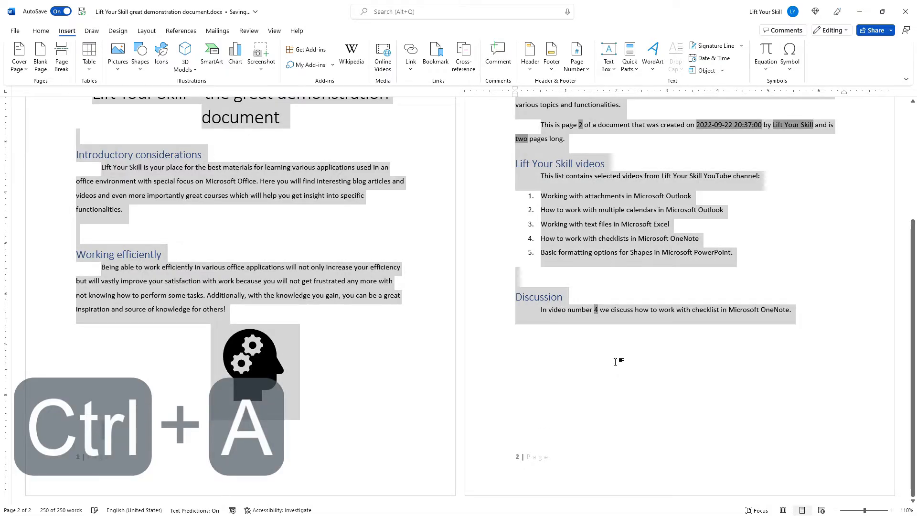
{"action": "left_click", "coordinate": [616, 347]}
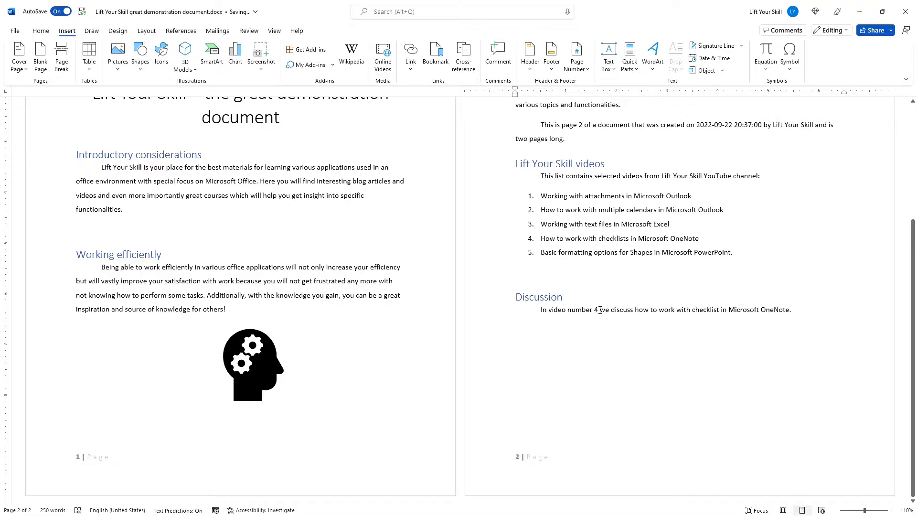
Display the field codes to examine the cross-reference in the Discussion sentence, and return to the field results
{"action": "left_click", "coordinate": [598, 310]}
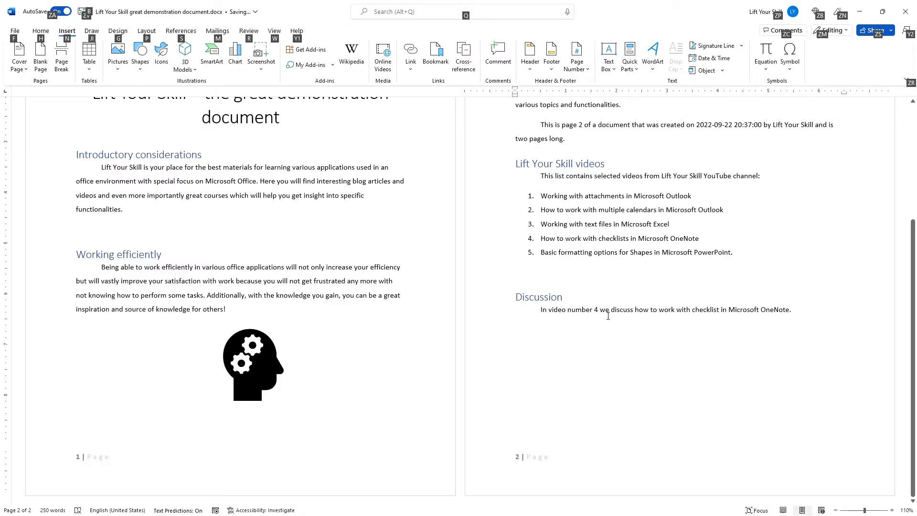
{"action": "key", "text": "alt+F9"}
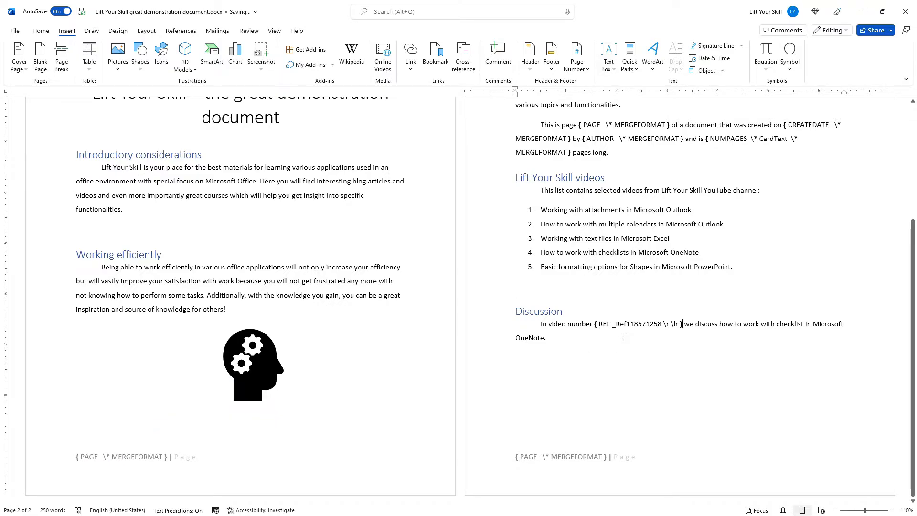
{"action": "key", "text": "alt+F9"}
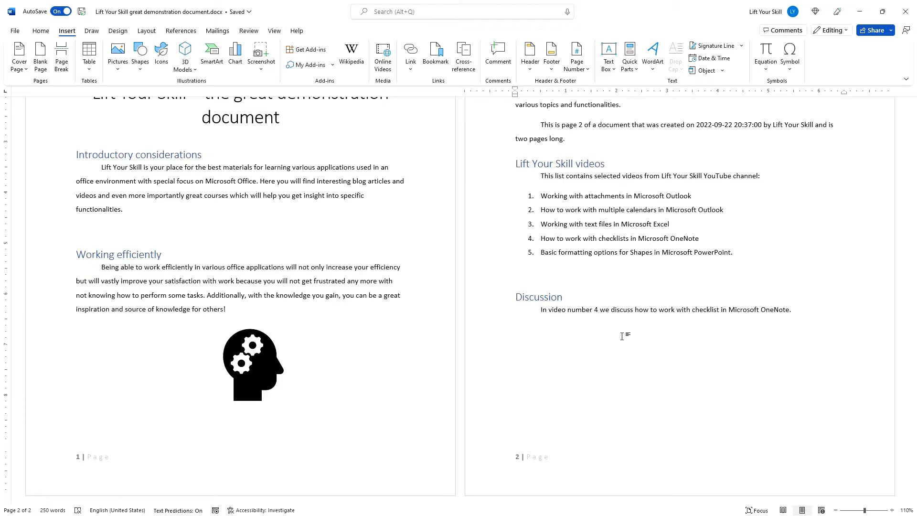
Add a new paragraph below the Discussion sentence and start another cross-reference there
{"action": "left_click", "coordinate": [801, 308]}
{"action": "key", "text": "Return"}
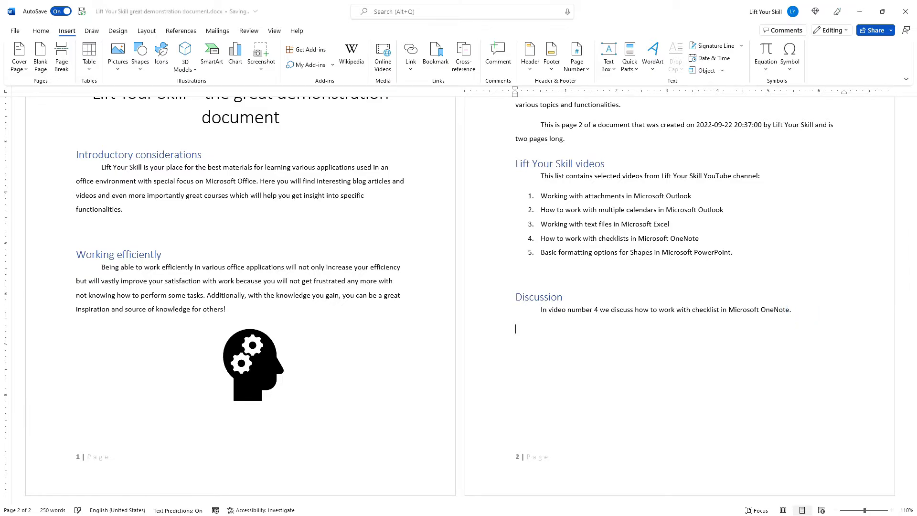
{"action": "left_click", "coordinate": [460, 56]}
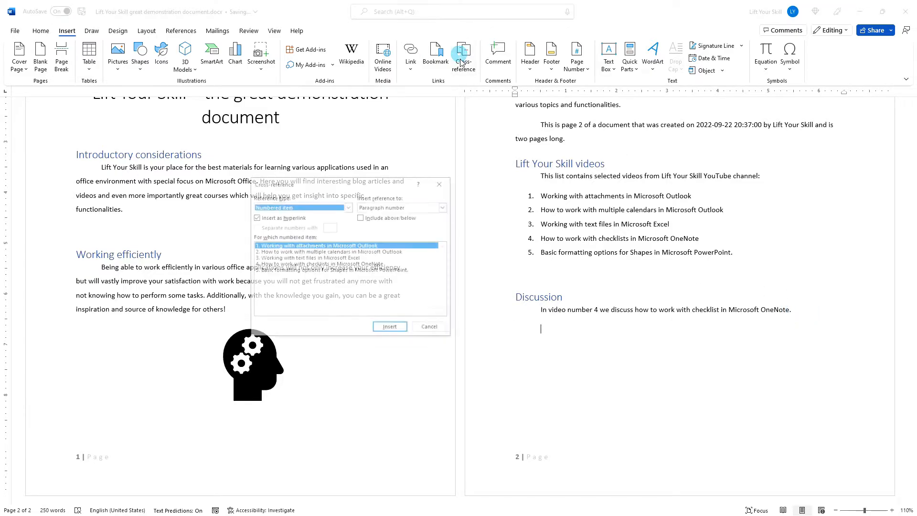
Examine the cross-reference options for the Heading, Bookmark and Footnote reference types
{"action": "left_click", "coordinate": [299, 207]}
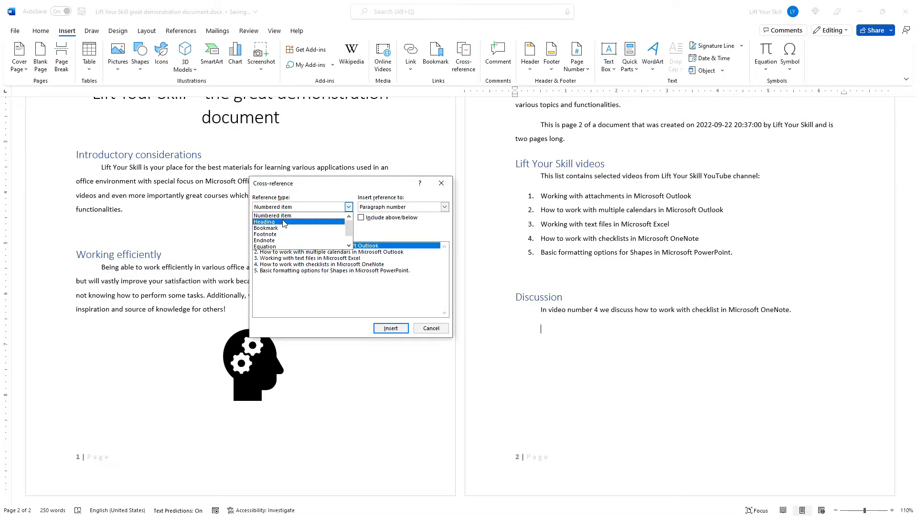
{"action": "left_click", "coordinate": [286, 222]}
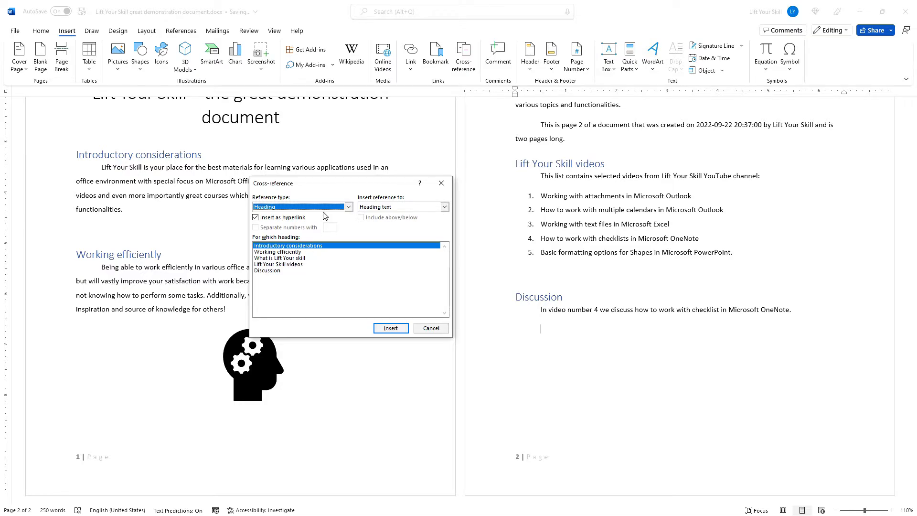
{"action": "left_click", "coordinate": [349, 207]}
{"action": "left_click", "coordinate": [297, 229]}
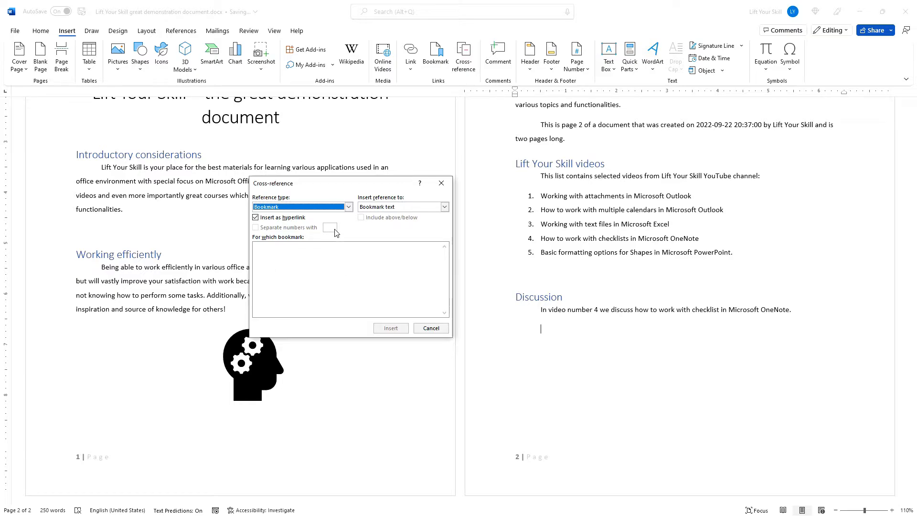
{"action": "left_click", "coordinate": [314, 208]}
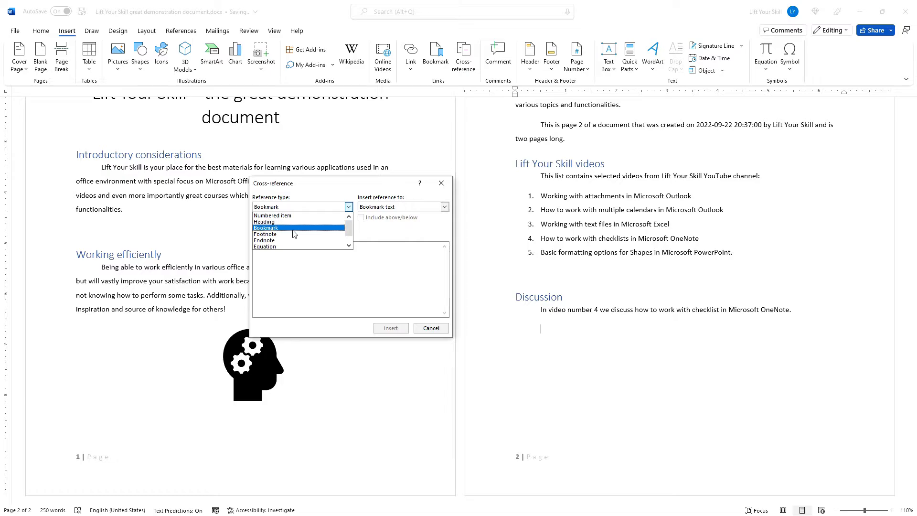
{"action": "left_click", "coordinate": [272, 235]}
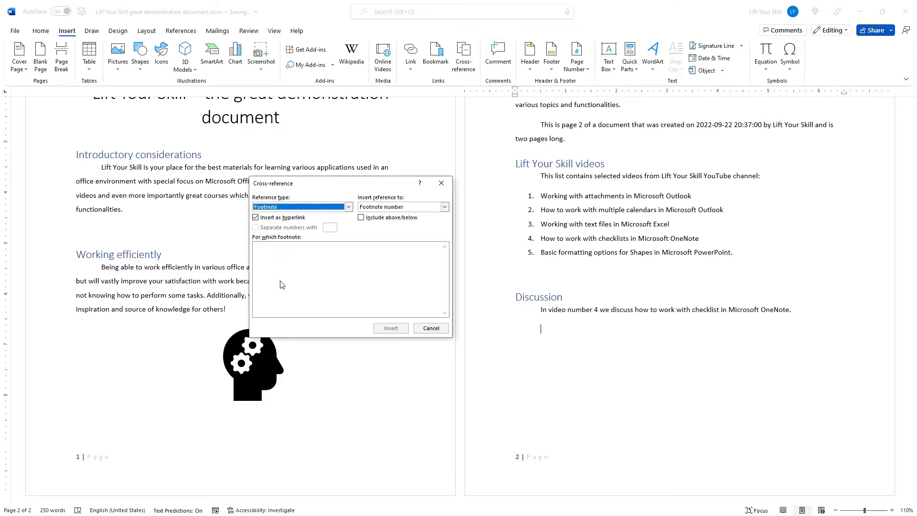
Examine what a cross-reference can point to for the Figure and Endnote reference types
{"action": "left_click", "coordinate": [348, 207]}
{"action": "left_click_drag", "start_coordinate": [349, 232], "coordinate": [348, 248]}
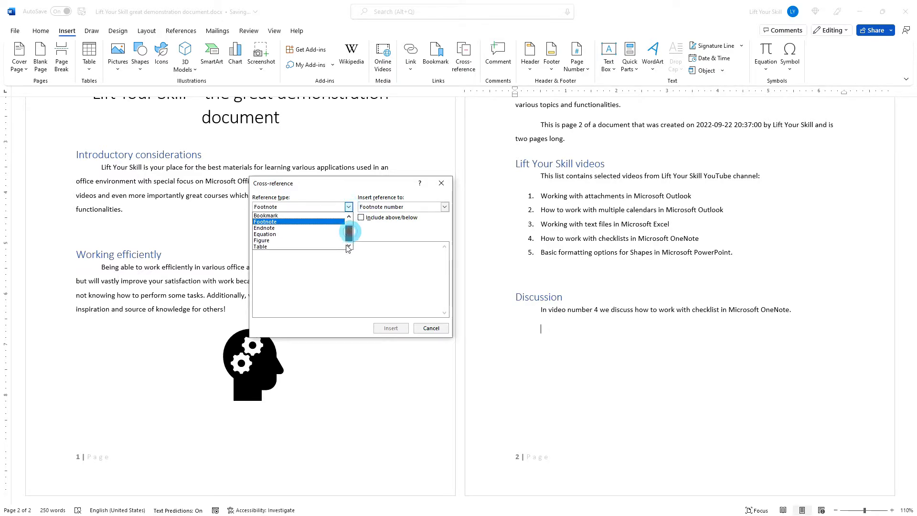
{"action": "left_click", "coordinate": [292, 242]}
{"action": "left_click", "coordinate": [377, 206]}
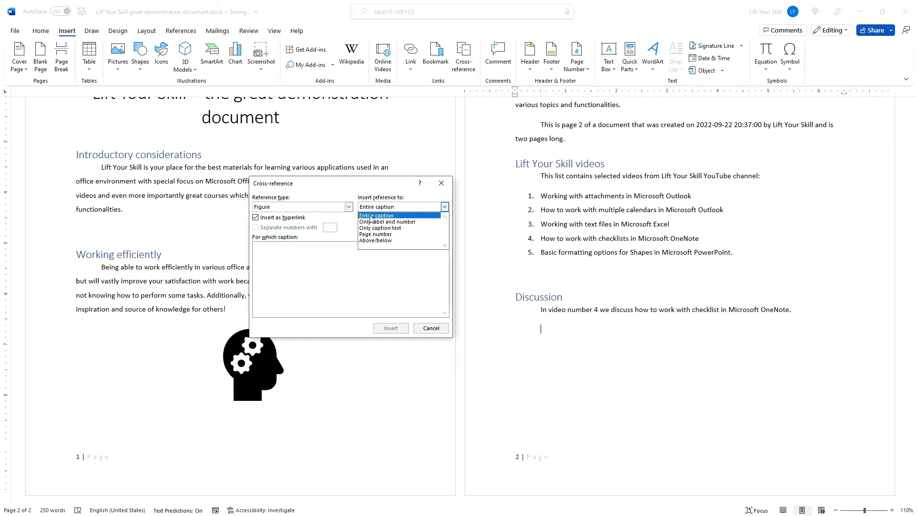
{"action": "left_click", "coordinate": [334, 207]}
{"action": "left_click", "coordinate": [335, 206]}
{"action": "left_click", "coordinate": [323, 229]}
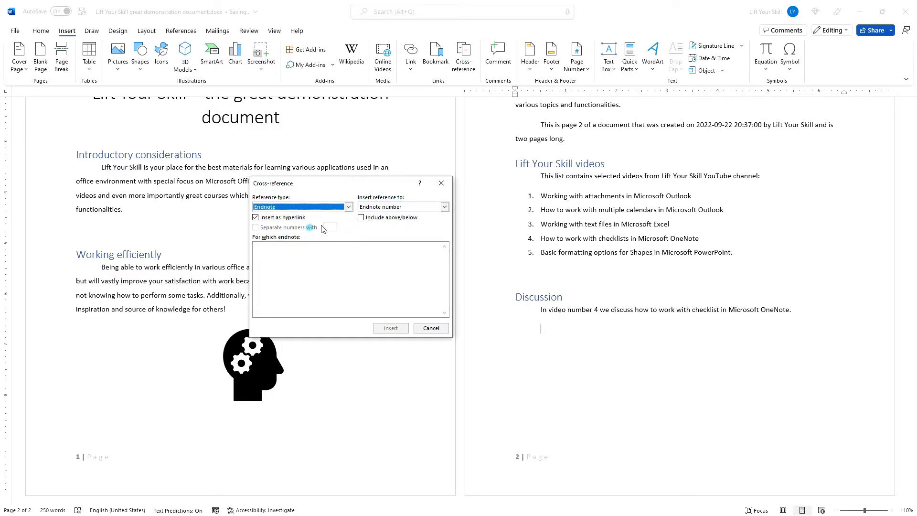
{"action": "left_click", "coordinate": [387, 206]}
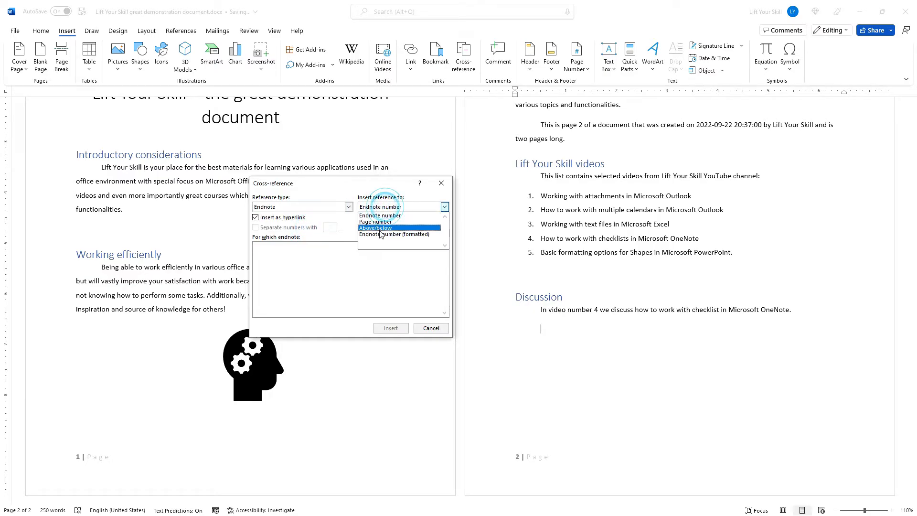
{"action": "left_click", "coordinate": [349, 227]}
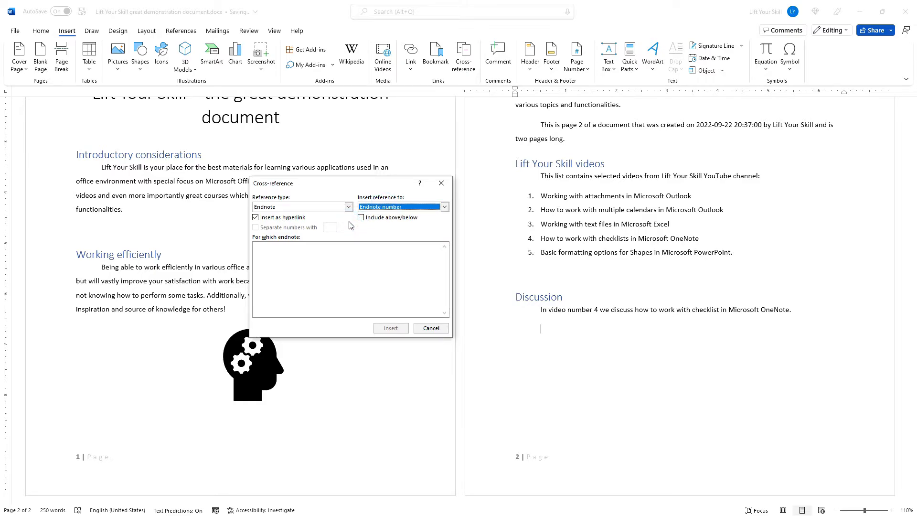
Review the Heading reference type again and return the cross-reference type to Numbered item
{"action": "left_click", "coordinate": [349, 208]}
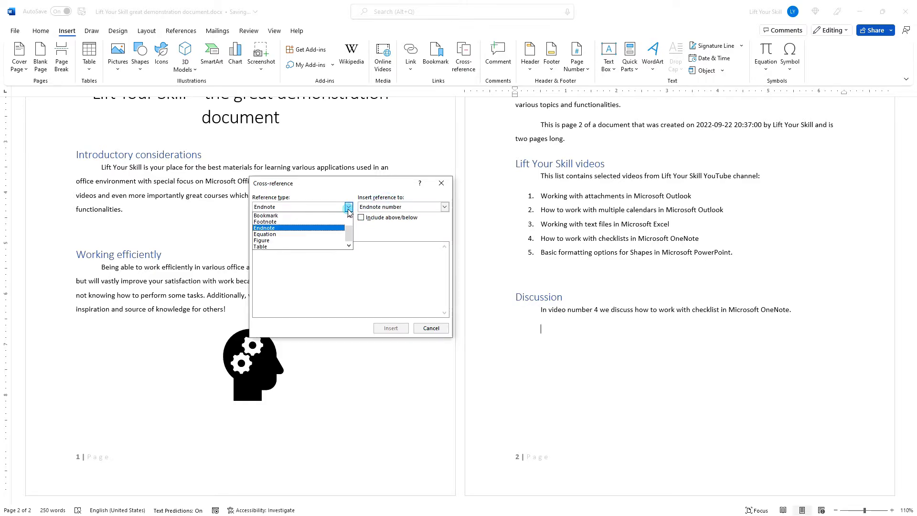
{"action": "left_click", "coordinate": [349, 217]}
{"action": "left_click", "coordinate": [348, 218]}
{"action": "left_click", "coordinate": [319, 222]}
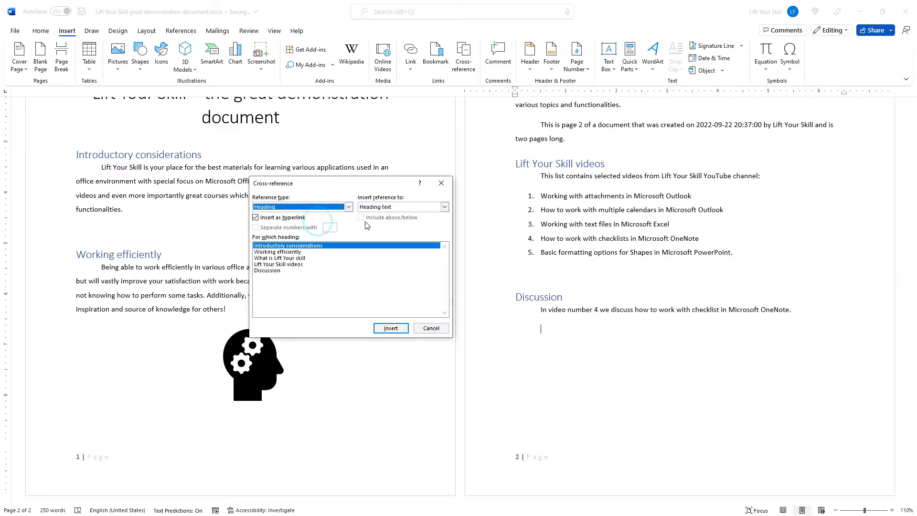
{"action": "left_click", "coordinate": [348, 207]}
{"action": "left_click", "coordinate": [308, 216]}
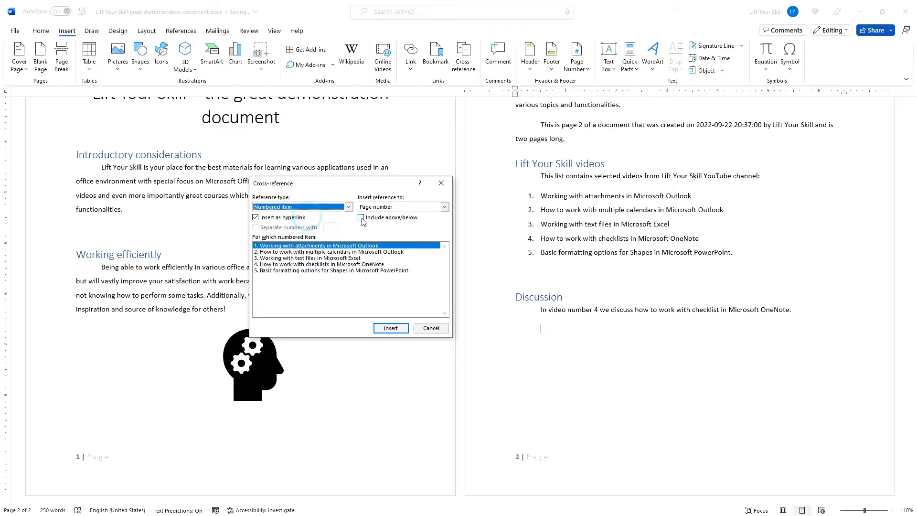
Insert a page-number cross-reference to numbered item 5 with above/below included, in the empty paragraph below the Discussion sentence
{"action": "left_click", "coordinate": [335, 265]}
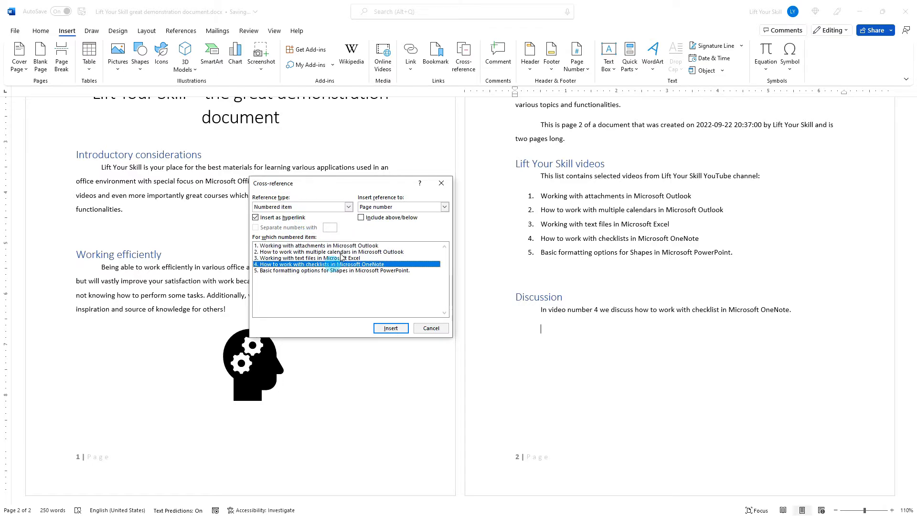
{"action": "left_click", "coordinate": [361, 217]}
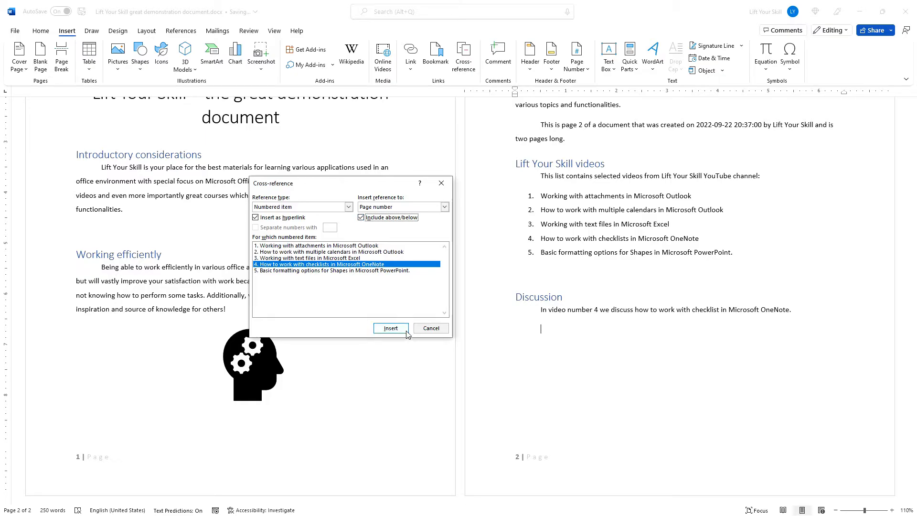
{"action": "left_click", "coordinate": [352, 271]}
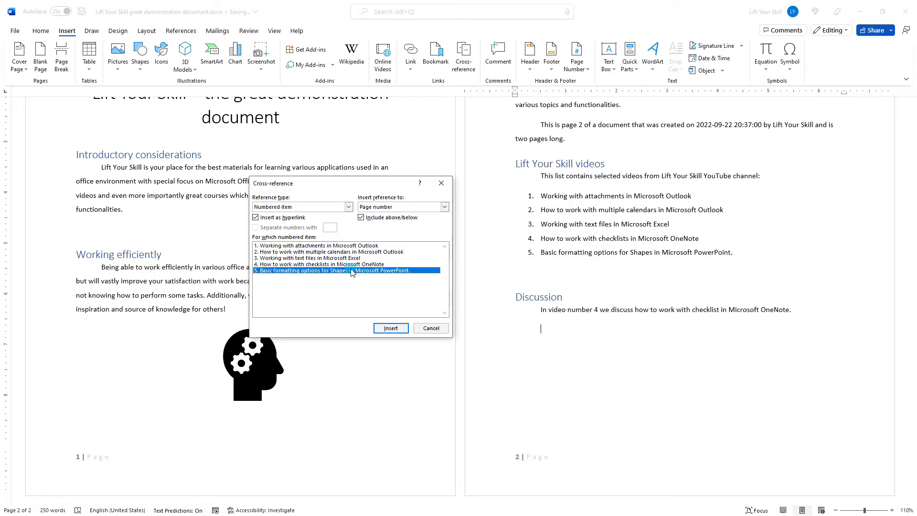
{"action": "left_click", "coordinate": [390, 329]}
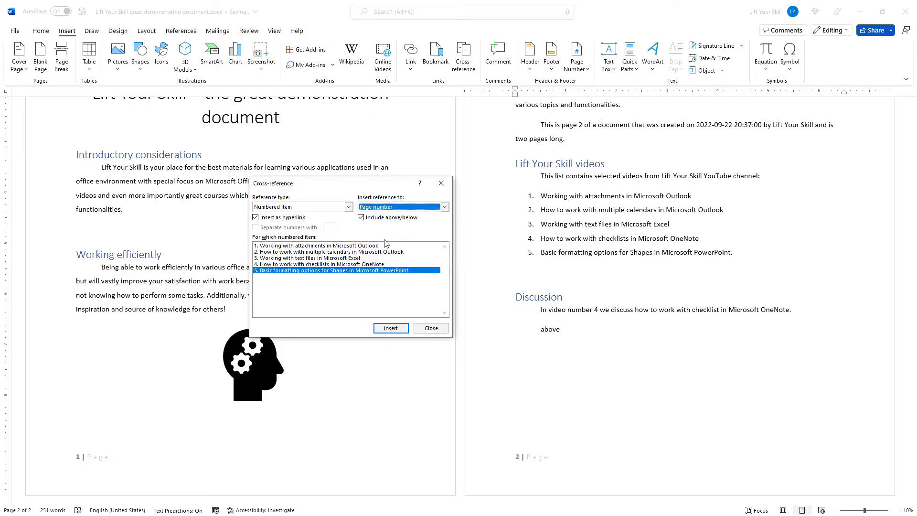
{"action": "left_click", "coordinate": [432, 328]}
Move the "above" reference from below the Discussion sentence to a new paragraph directly before the Lift Your Skill videos heading
{"action": "left_click_drag", "start_coordinate": [562, 330], "coordinate": [540, 329]}
{"action": "key", "text": "ctrl+c"}
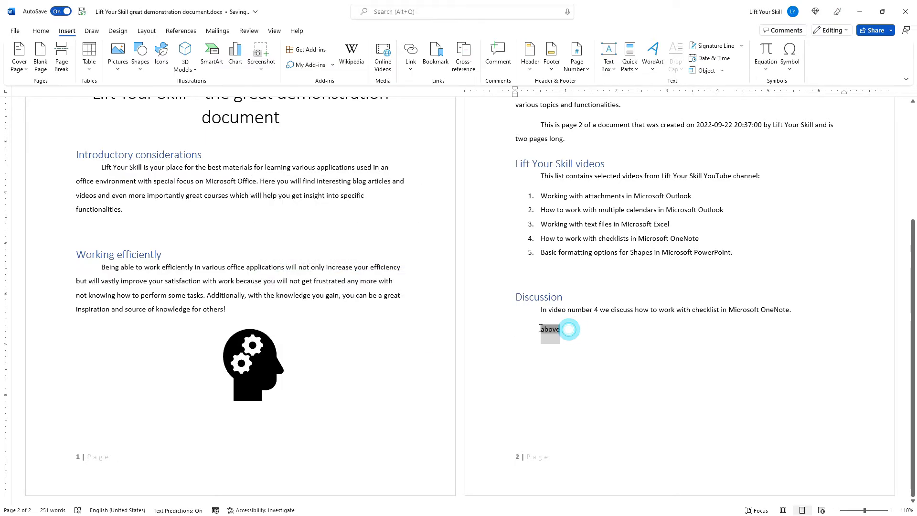
{"action": "key", "text": "Delete"}
{"action": "left_click", "coordinate": [569, 140]}
{"action": "key", "text": "Return"}
{"action": "key", "text": "ctrl+v"}
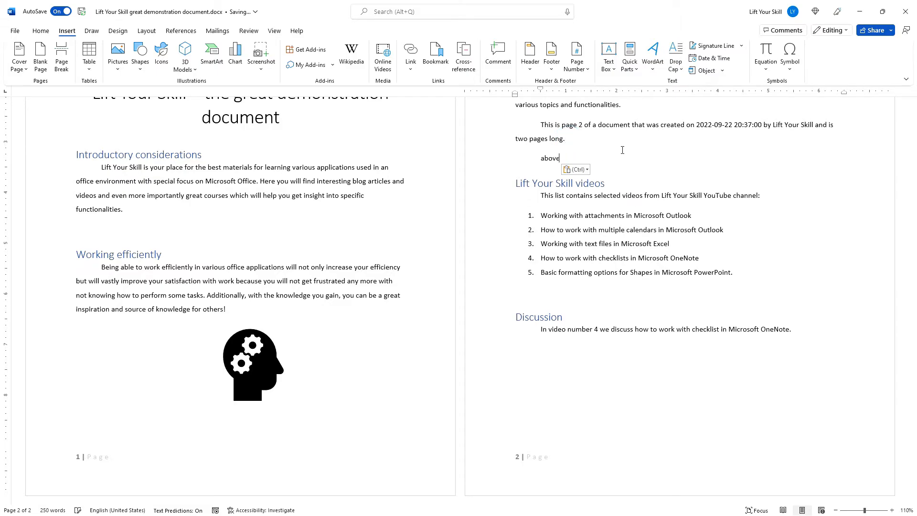
Update all fields in the whole document to refresh the moved reference
{"action": "left_click", "coordinate": [546, 155]}
{"action": "left_click", "coordinate": [675, 186]}
{"action": "key", "text": "ctrl+a"}
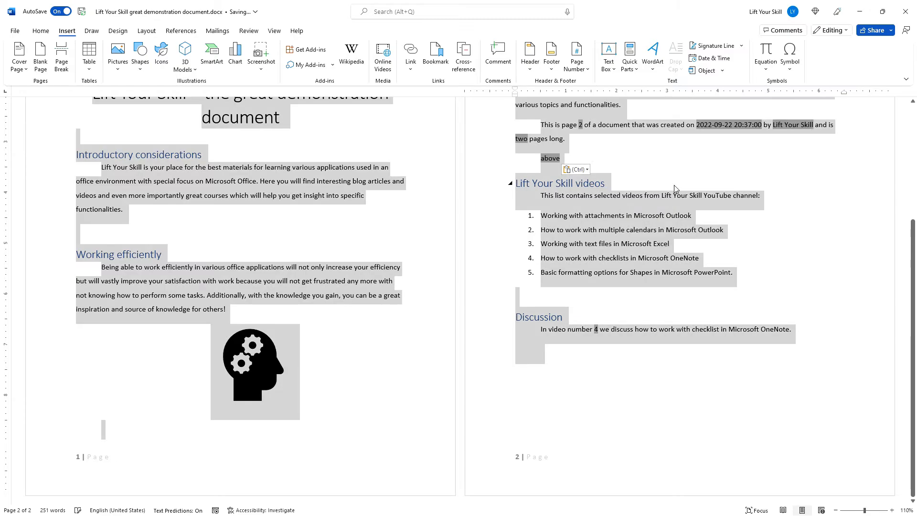
{"action": "key", "text": "F9"}
{"action": "left_click", "coordinate": [676, 186]}
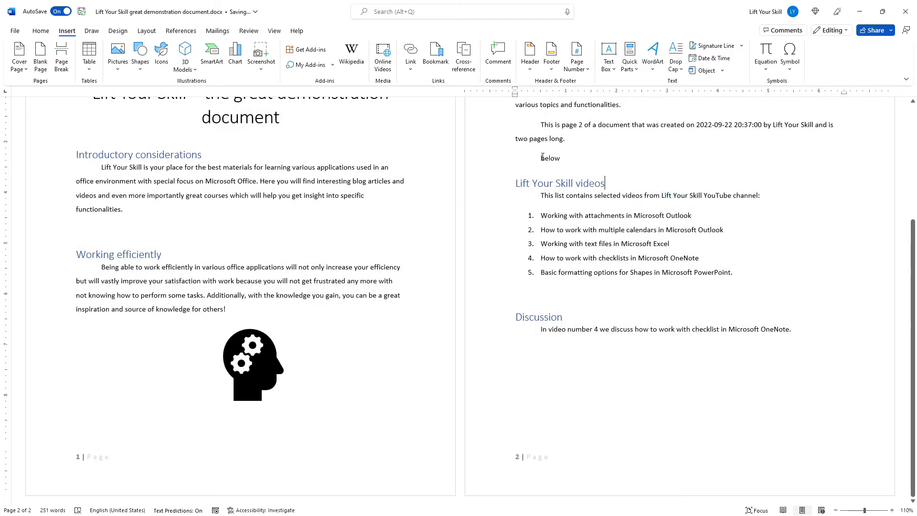
Delete the moved reference and its paragraph, and return to the empty paragraph below the Discussion sentence
{"action": "double_click", "coordinate": [545, 158]}
{"action": "key", "text": "Delete"}
{"action": "key", "text": "Delete"}
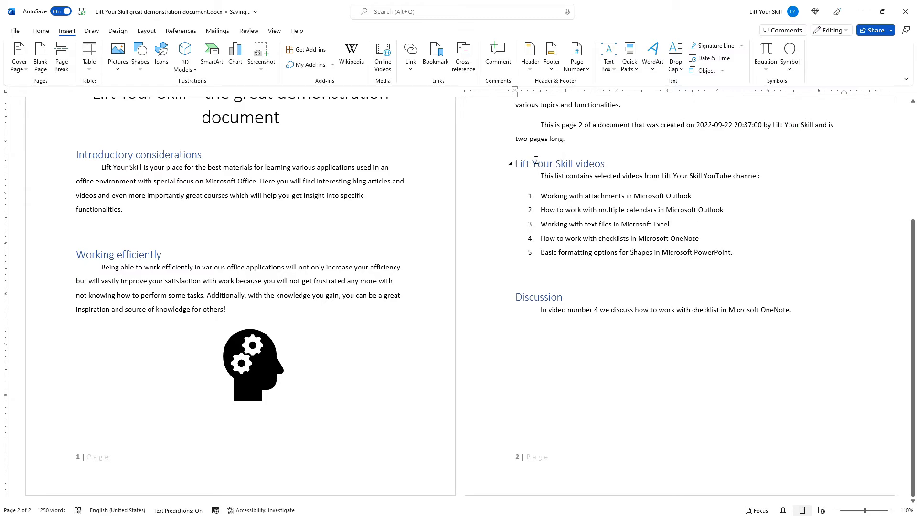
{"action": "left_click", "coordinate": [589, 329]}
Add a bookmark named HereBookmark to the word "Here" in the Introductory considerations paragraph
{"action": "left_click", "coordinate": [260, 180]}
{"action": "mouse_move", "coordinate": [260, 181]}
{"action": "left_mouse_down"}
{"action": "mouse_move", "coordinate": [339, 181]}
{"action": "mouse_move", "coordinate": [276, 182]}
{"action": "left_mouse_up"}
{"action": "left_click", "coordinate": [436, 55]}
{"action": "left_click", "coordinate": [436, 199]}
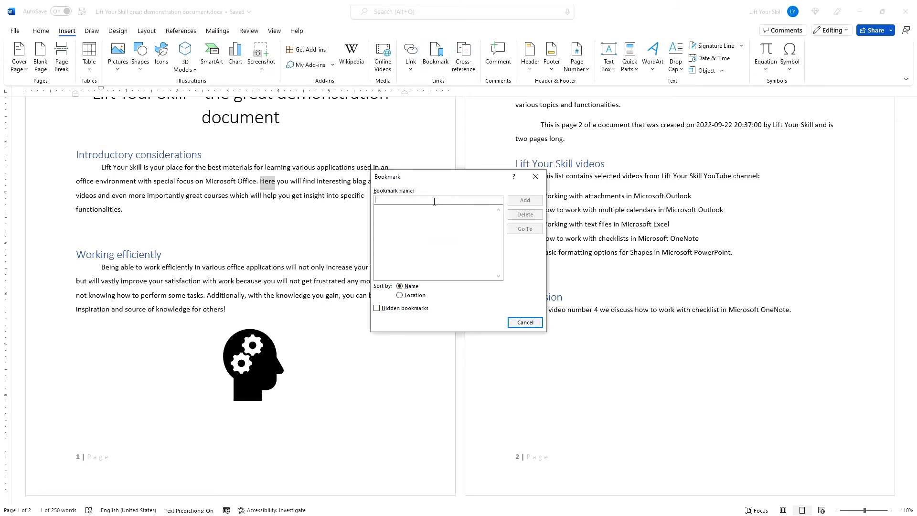
{"action": "type", "text": "Here bookmark"}
{"action": "left_click_drag", "start_coordinate": [445, 201], "coordinate": [399, 200]}
{"action": "key", "text": "BackSpace"}
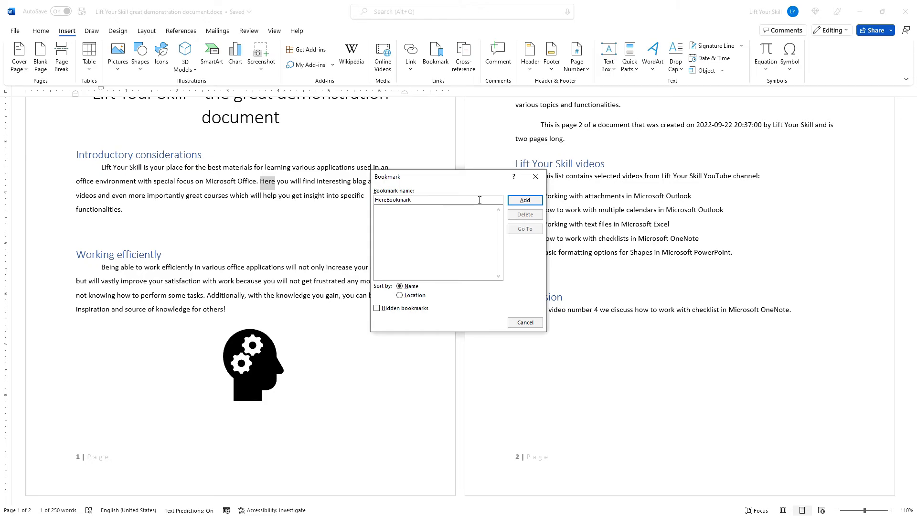
{"action": "left_click", "coordinate": [525, 200]}
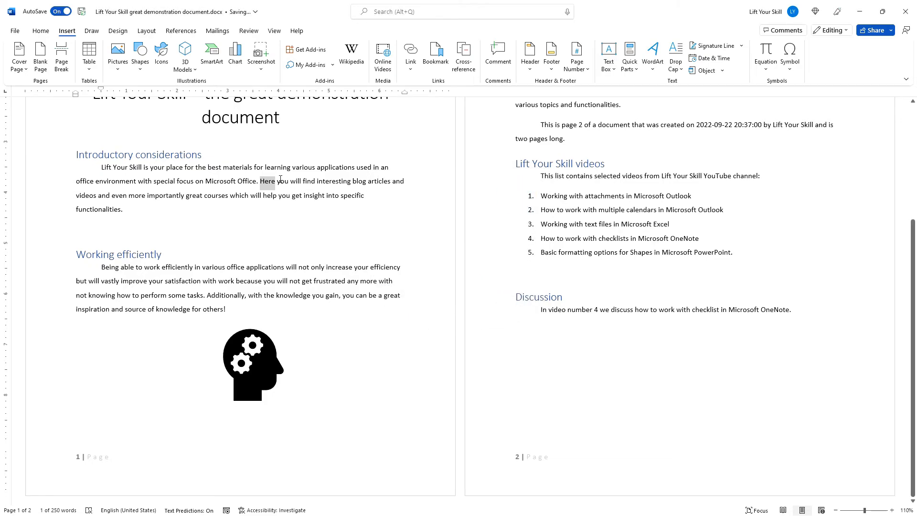
Insert a Bookmark text cross-reference to HereBookmark in the empty paragraph below the Discussion sentence
{"action": "left_click", "coordinate": [543, 345]}
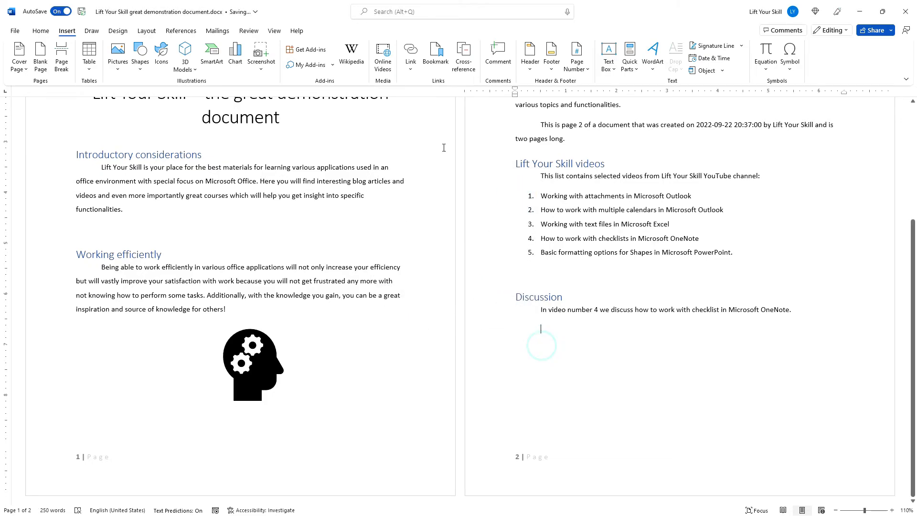
{"action": "left_click", "coordinate": [463, 57]}
{"action": "left_click", "coordinate": [304, 205]}
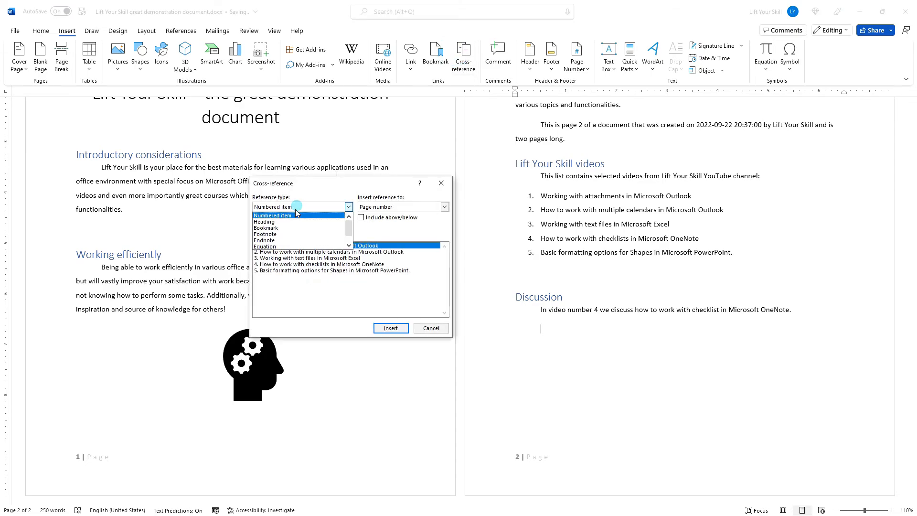
{"action": "left_click", "coordinate": [284, 229]}
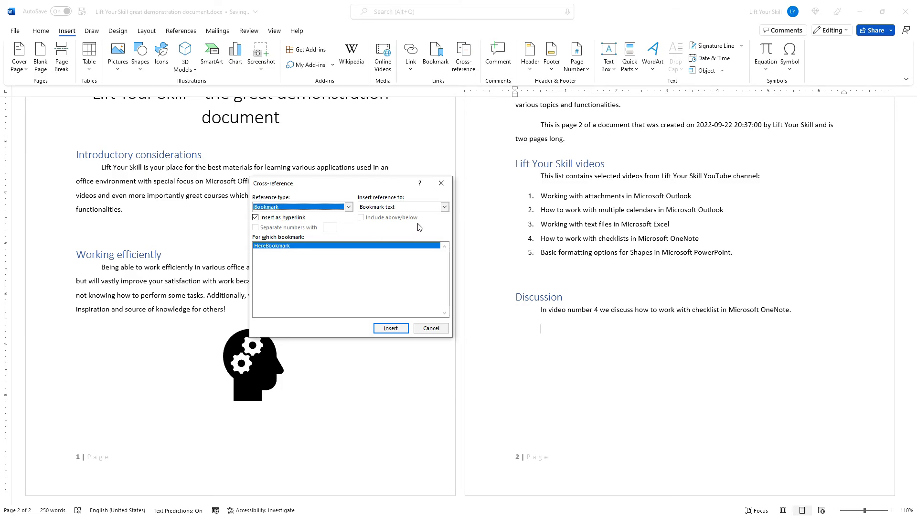
{"action": "left_click", "coordinate": [426, 208]}
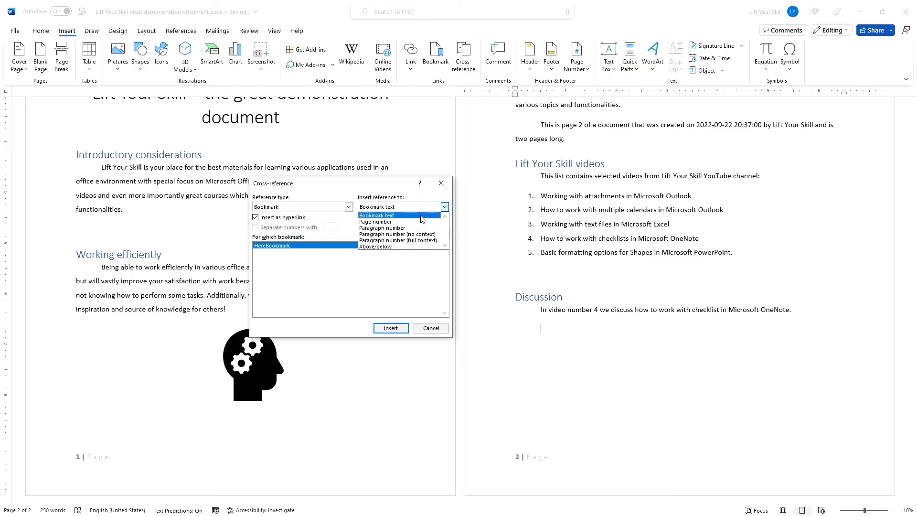
{"action": "left_click", "coordinate": [422, 216]}
{"action": "left_click", "coordinate": [390, 328]}
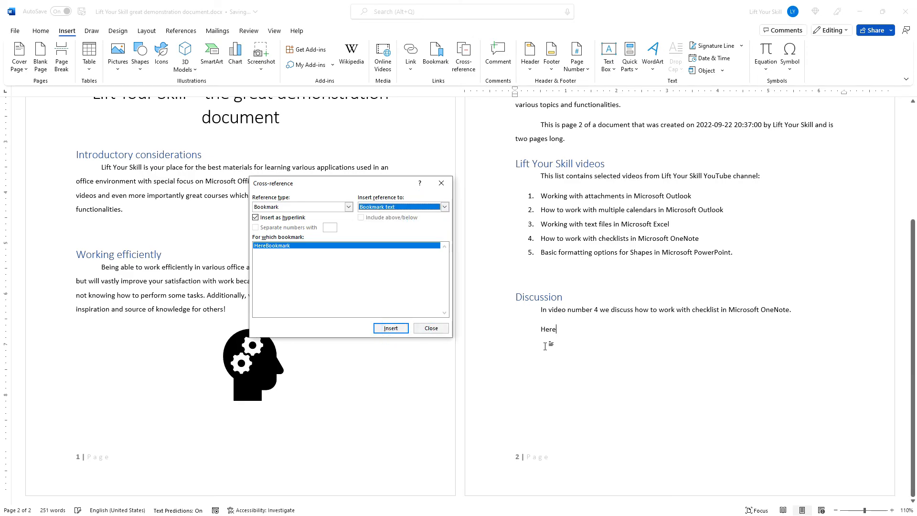
{"action": "left_click", "coordinate": [432, 329]}
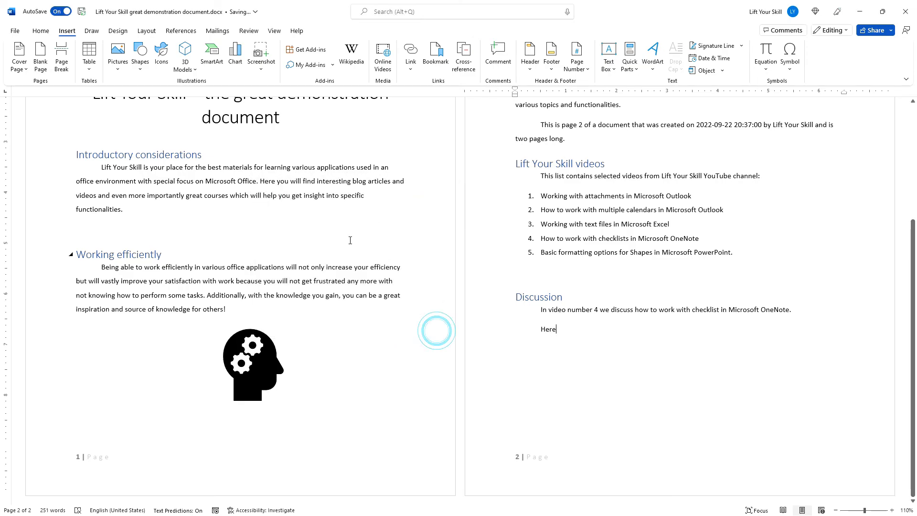